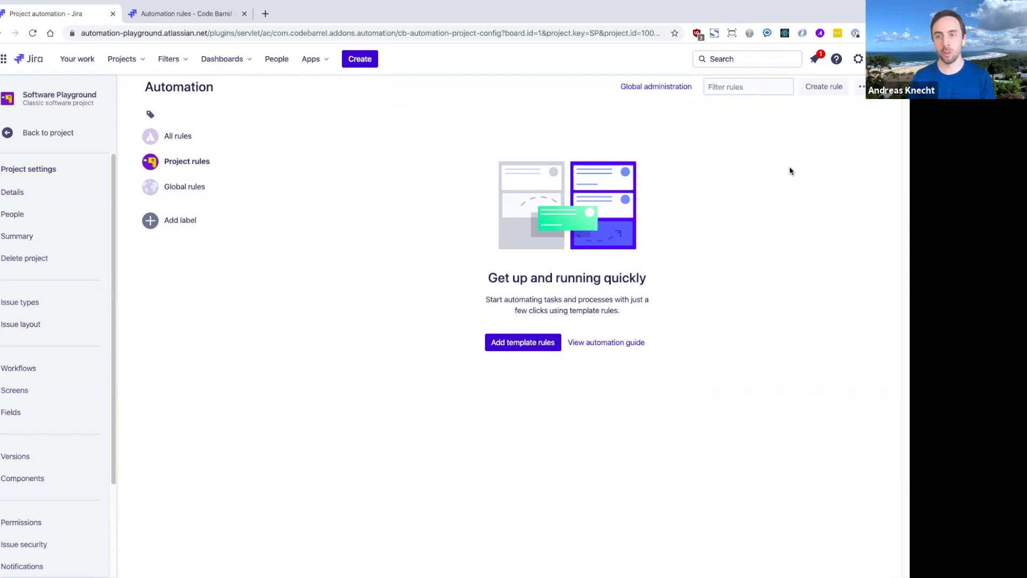
# Start a new automation rule and look through the available triggers
pyautogui.click(824, 88)
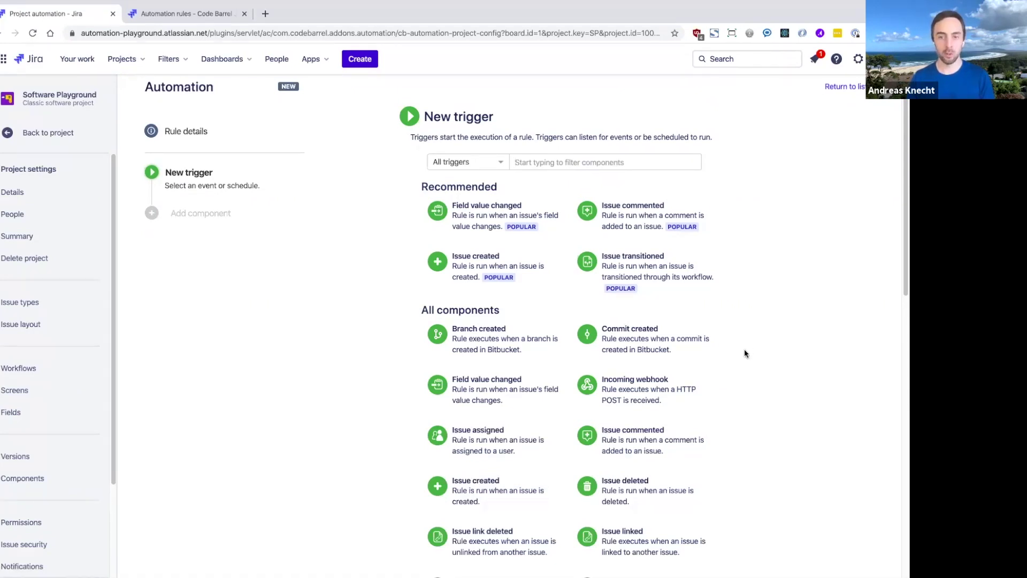
pyautogui.scroll(-1, 744, 353)
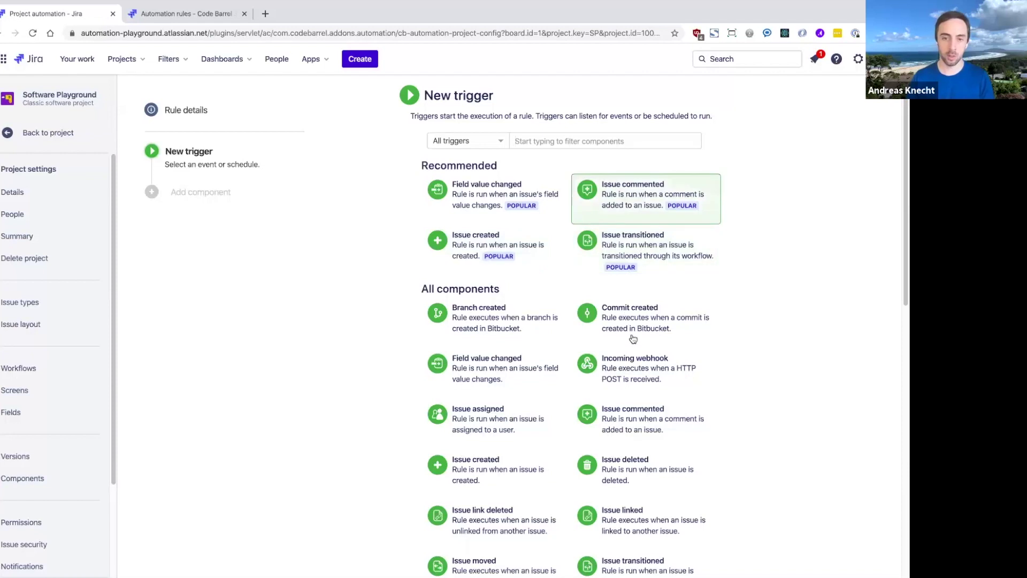
pyautogui.scroll(-3, 639, 339)
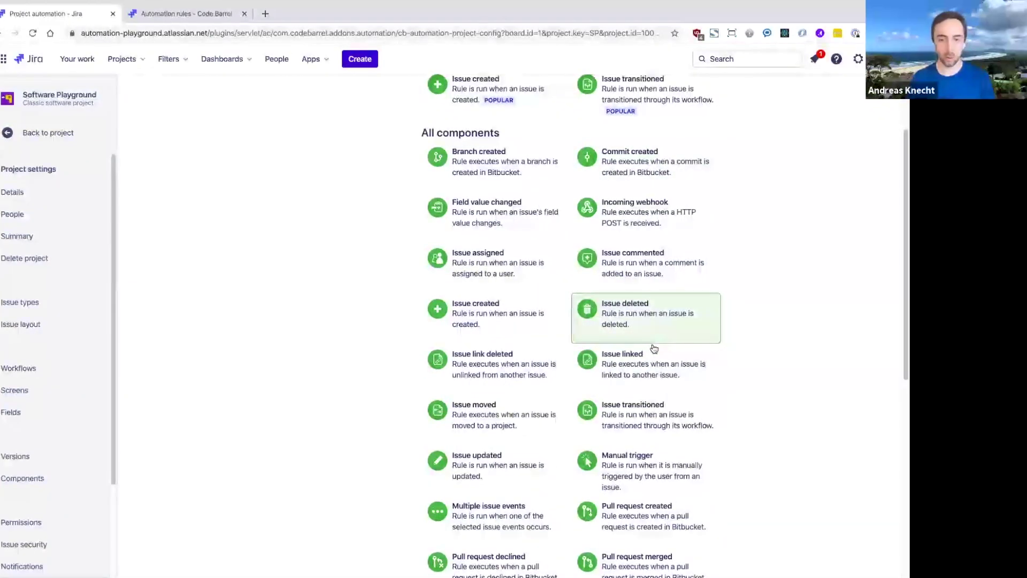
pyautogui.scroll(3, 653, 348)
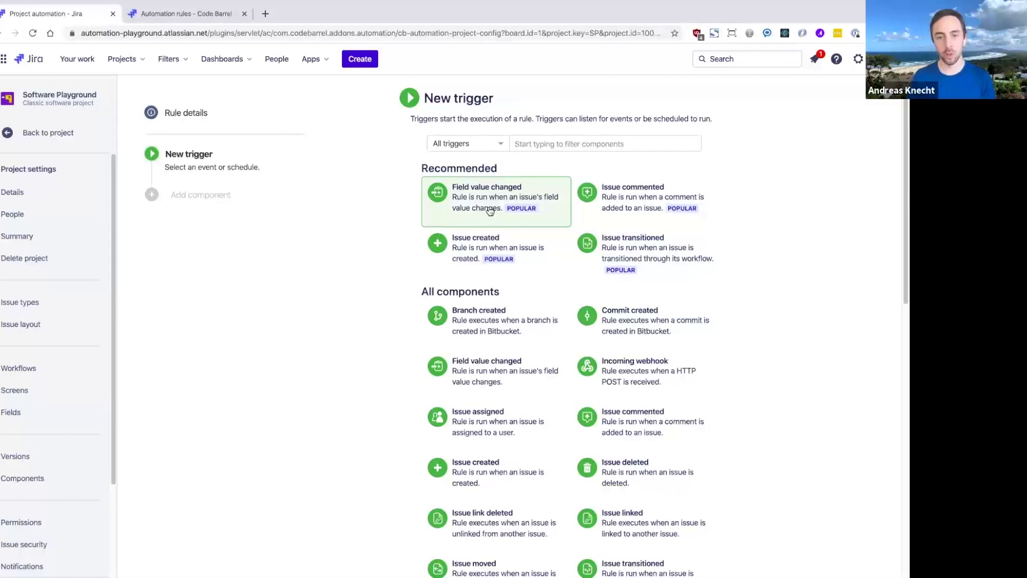
pyautogui.scroll(-5, 526, 344)
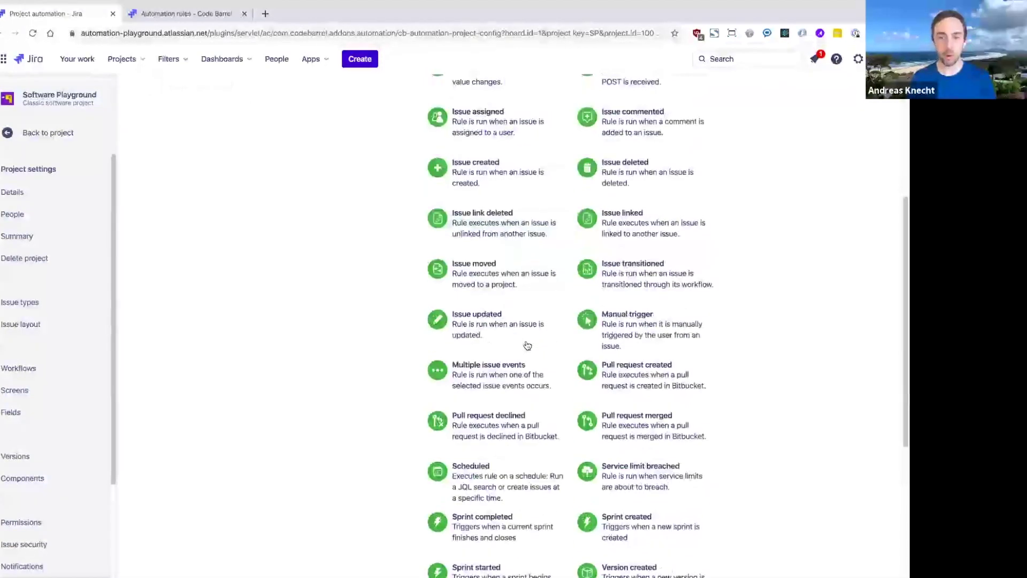
pyautogui.scroll(-2, 527, 345)
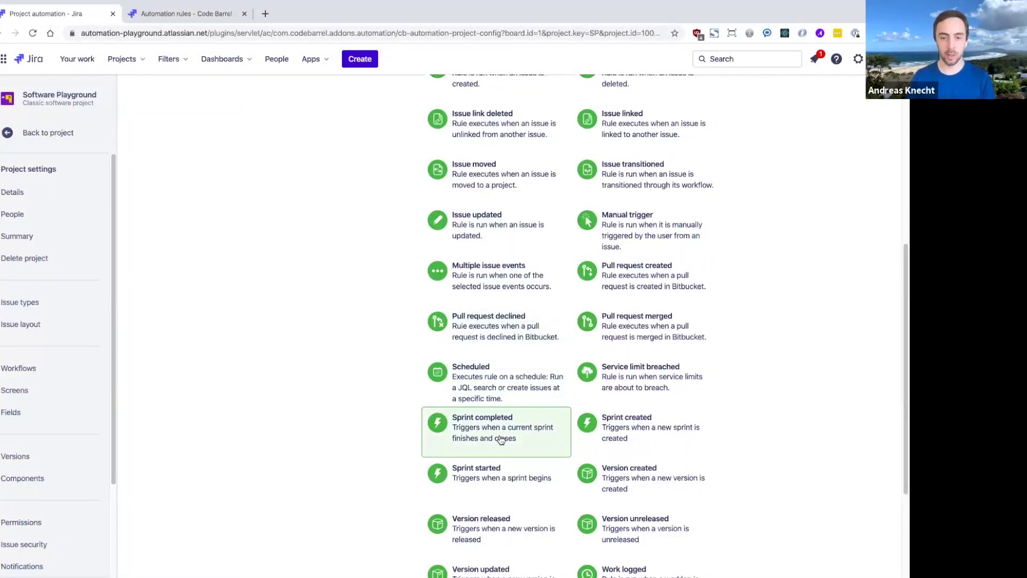
pyautogui.scroll(-1, 511, 467)
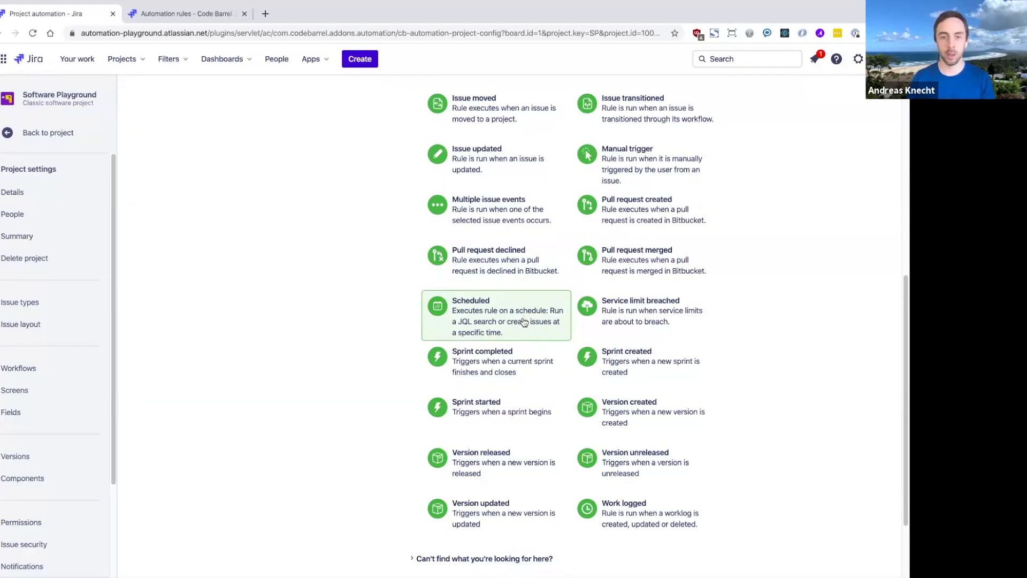
pyautogui.scroll(4, 505, 400)
pyautogui.scroll(3, 503, 398)
# Filter the triggers by "create" and save the Issue created trigger for the rule
pyautogui.click(557, 162)
pyautogui.write('create')
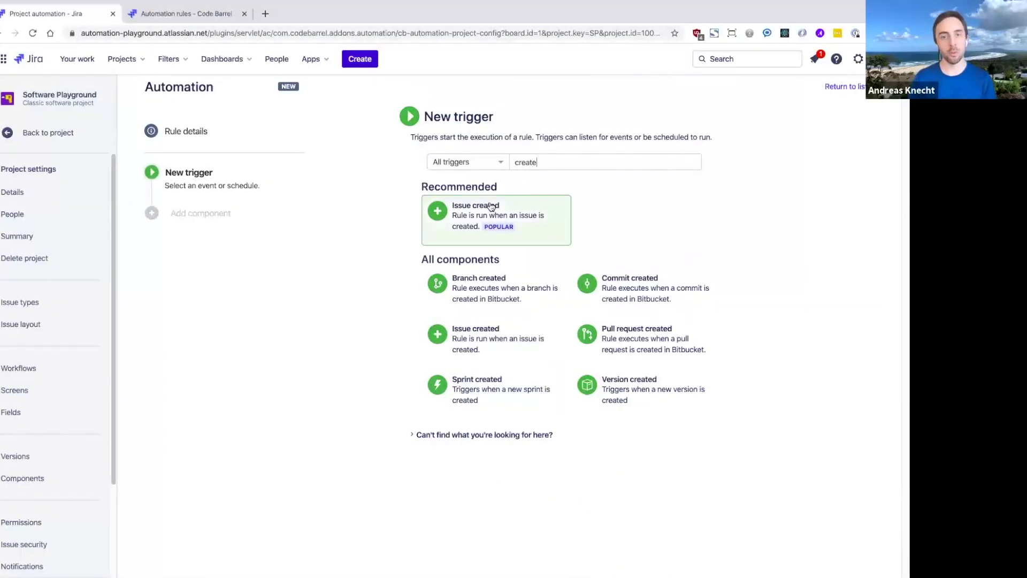
pyautogui.click(491, 206)
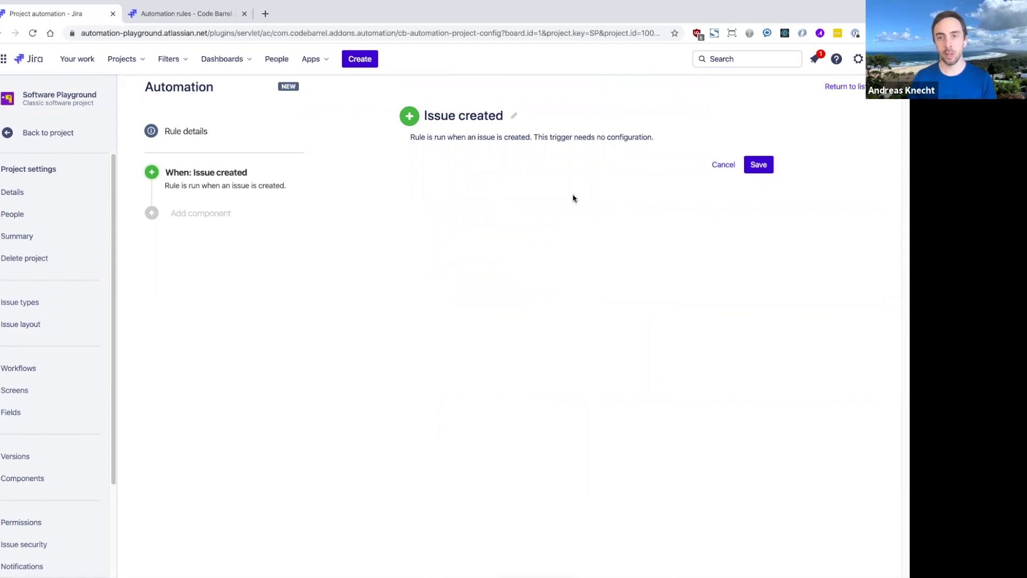
pyautogui.click(765, 166)
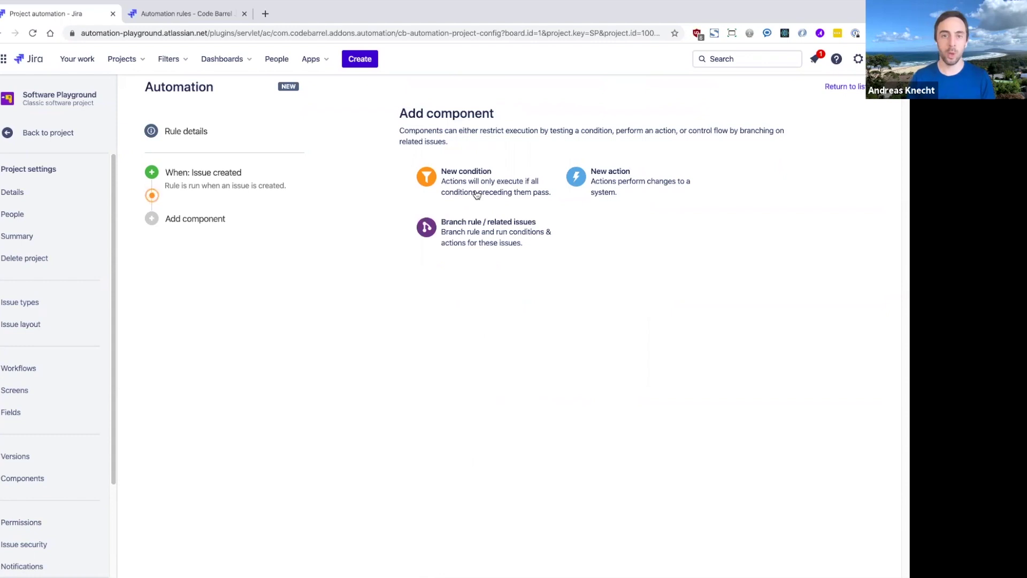
# Add an issue fields condition requiring Issue Type equals Task and save it
pyautogui.click(470, 174)
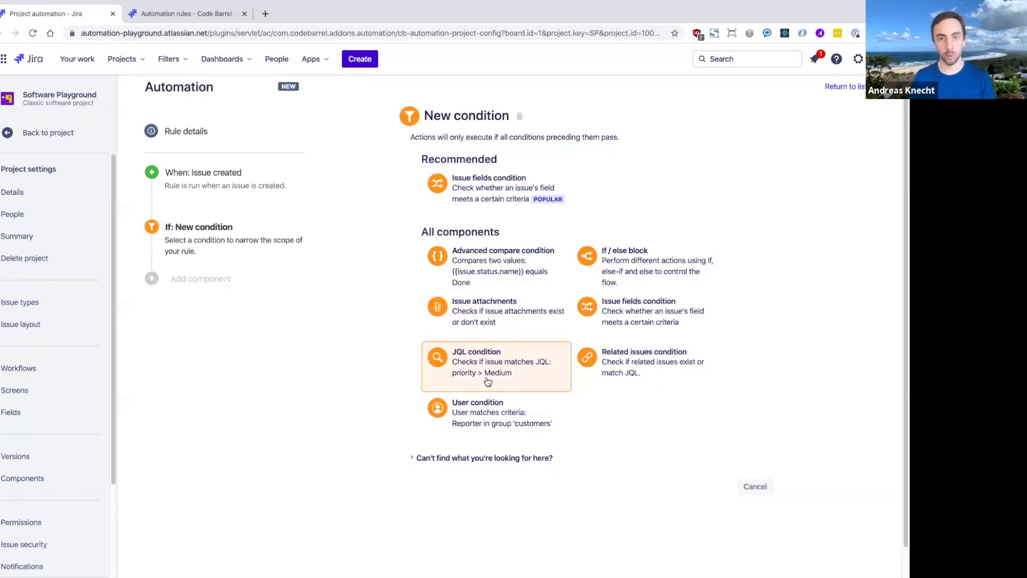
pyautogui.click(486, 193)
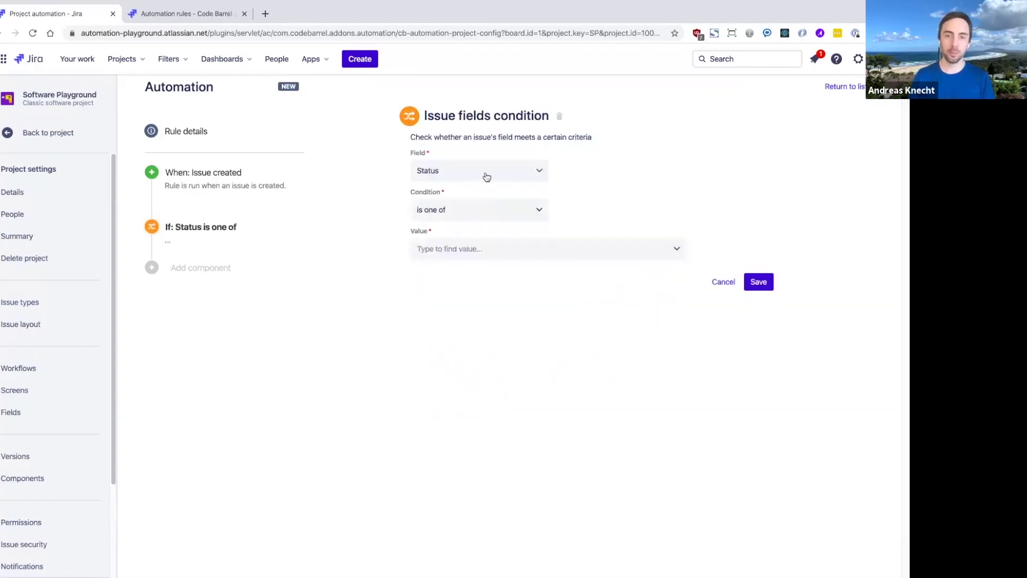
pyautogui.click(487, 176)
pyautogui.write('Issue Type')
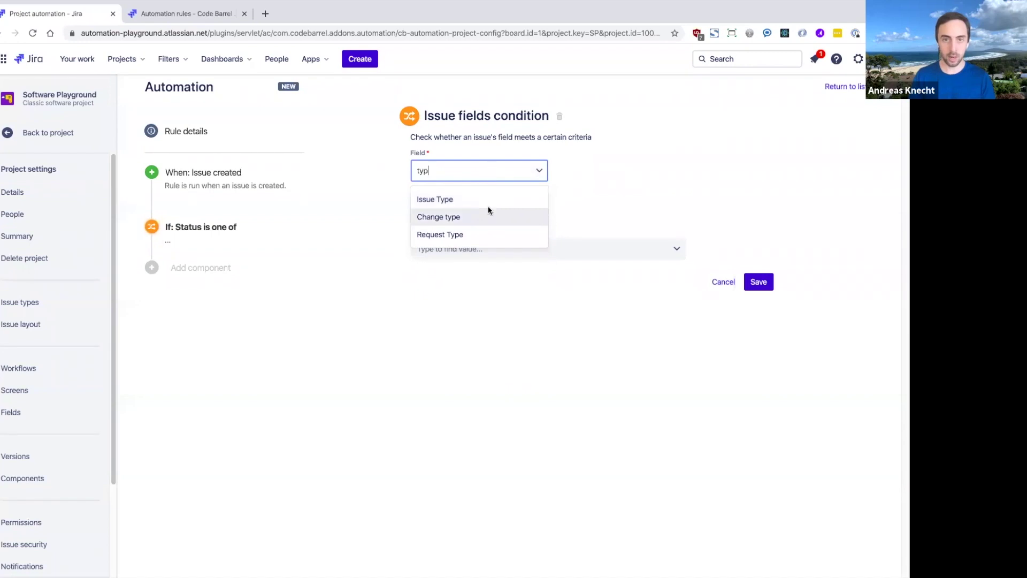
pyautogui.click(488, 201)
pyautogui.click(485, 247)
pyautogui.click(476, 277)
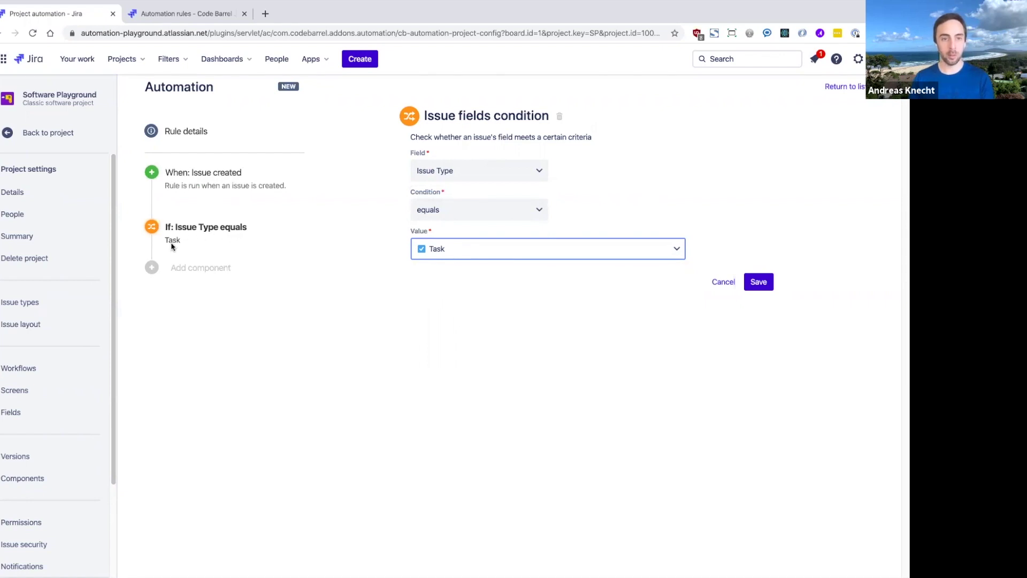
pyautogui.click(759, 282)
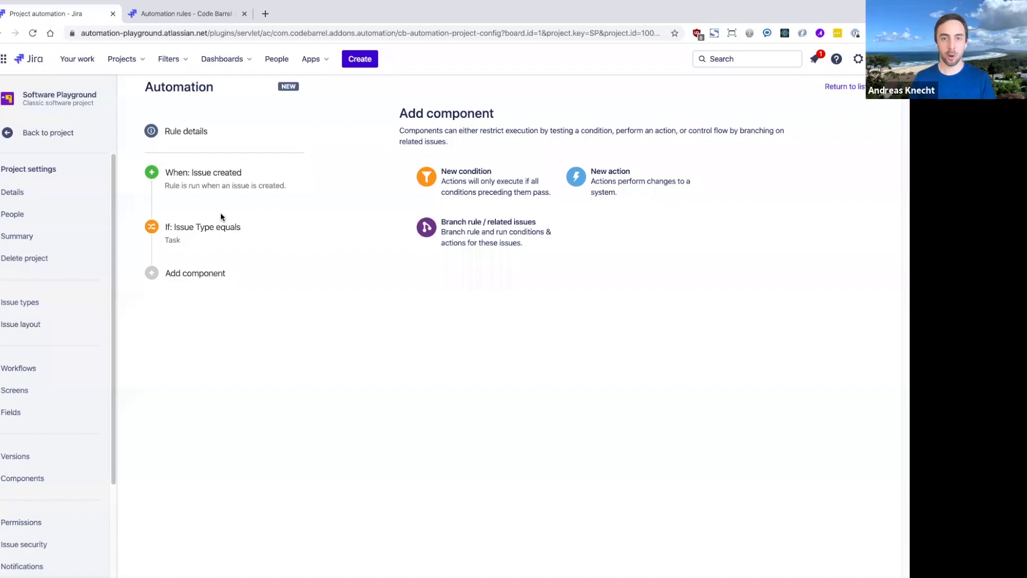
# Browse the available actions, filter them by "sub" and add the Create sub-tasks action to the rule
pyautogui.click(623, 176)
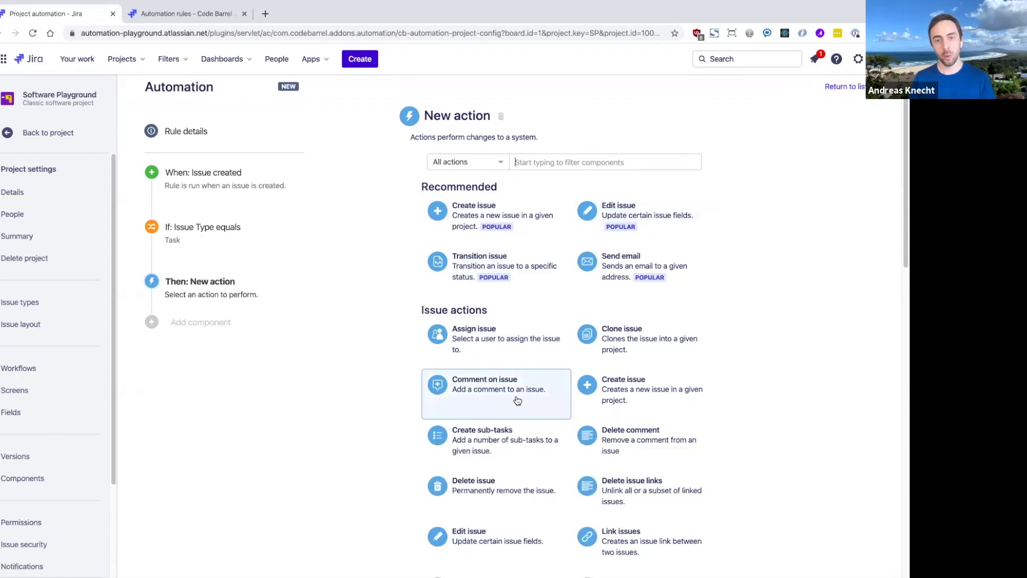
pyautogui.scroll(-3, 530, 429)
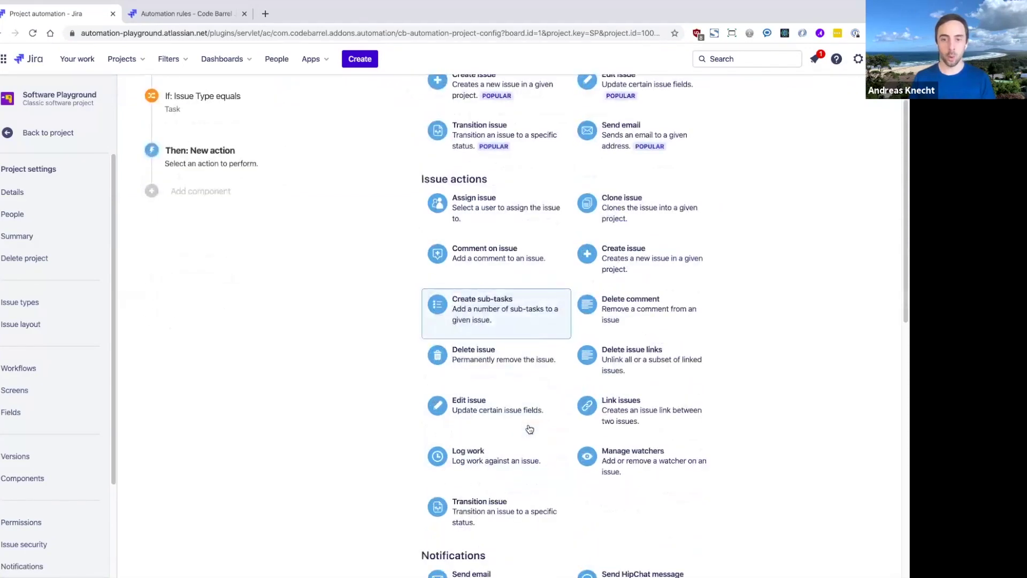
pyautogui.scroll(2, 529, 429)
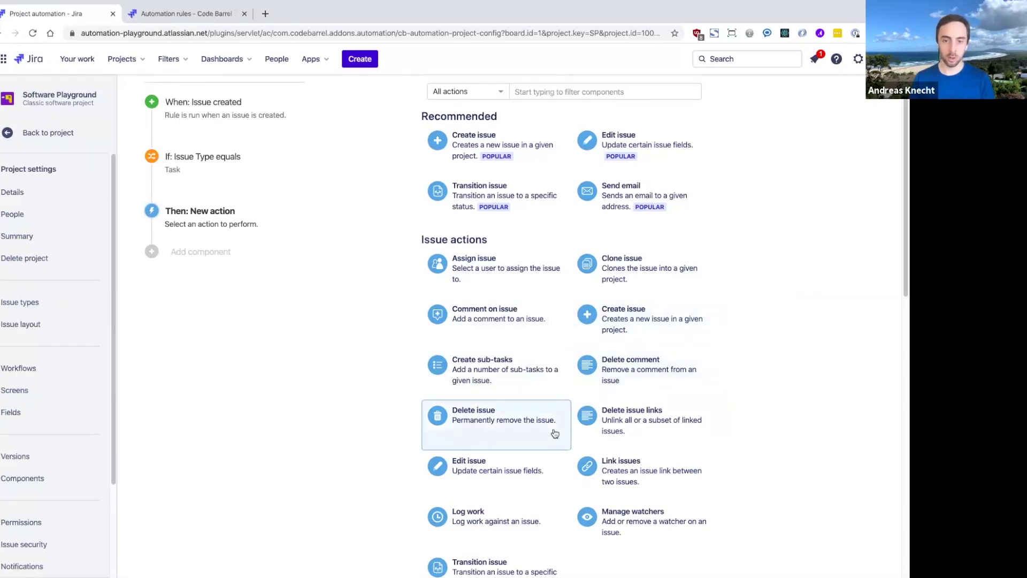
pyautogui.scroll(-5, 555, 433)
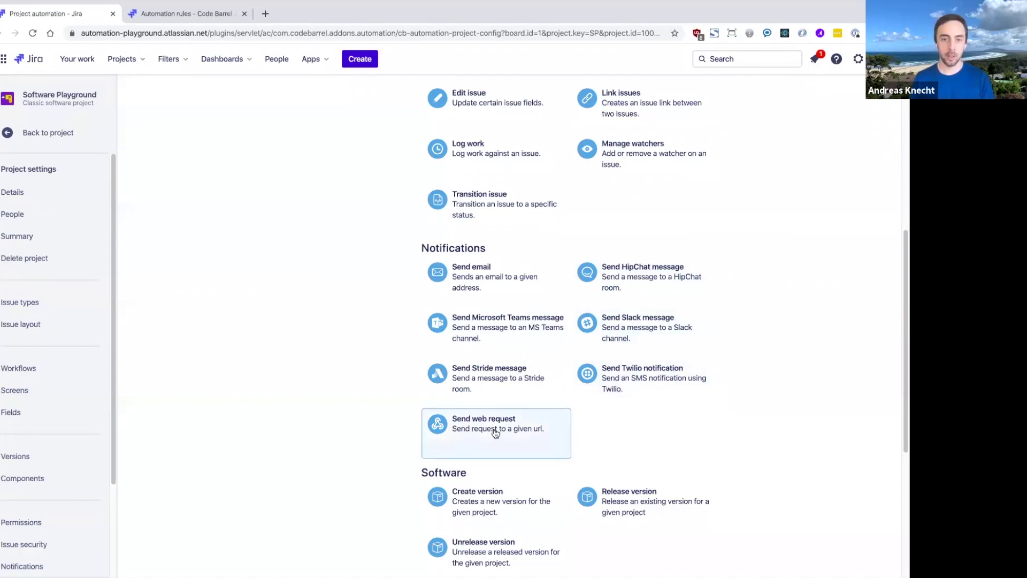
pyautogui.scroll(-1, 496, 432)
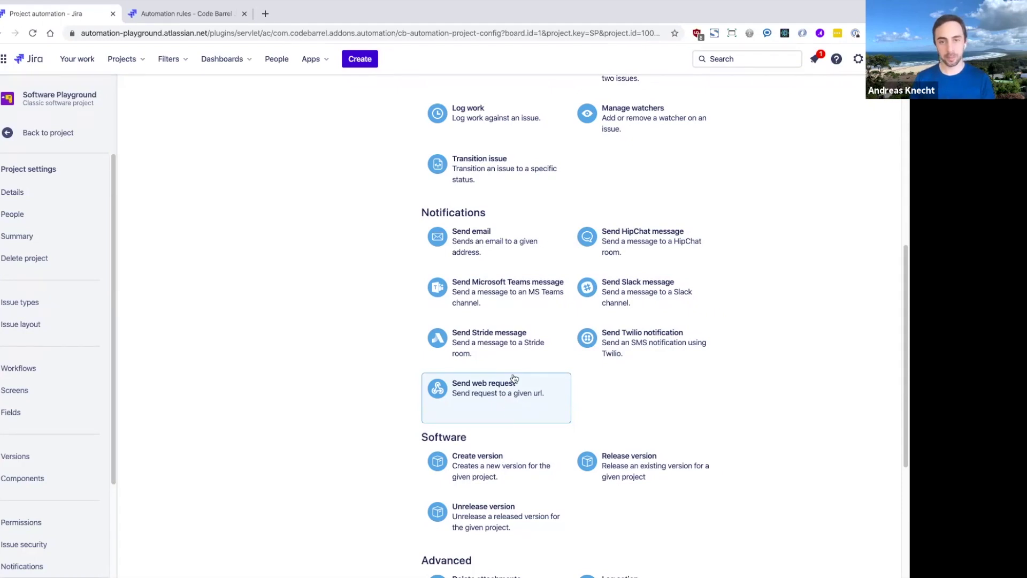
pyautogui.scroll(10, 511, 379)
pyautogui.click(558, 160)
pyautogui.write('sub')
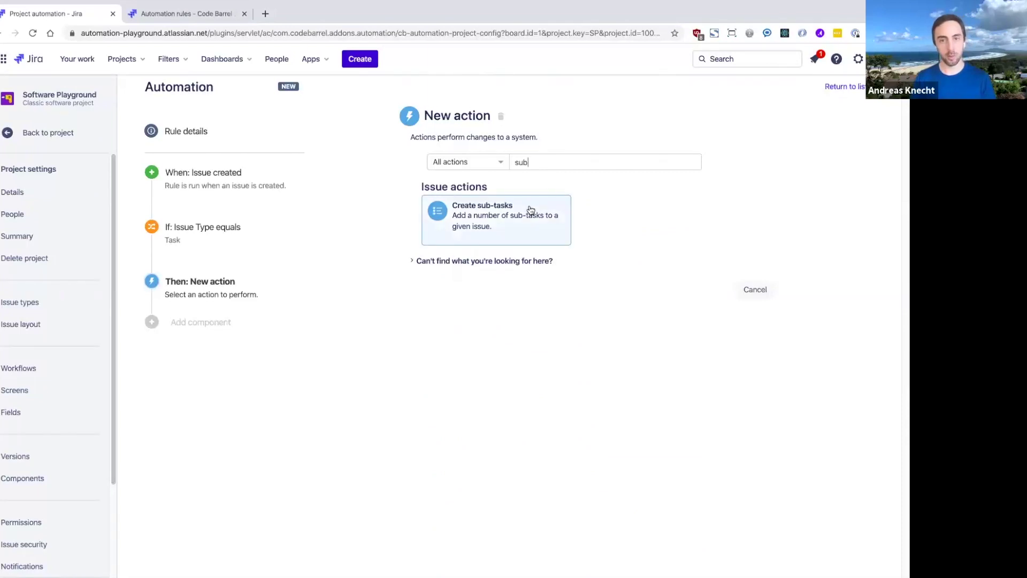
pyautogui.click(455, 217)
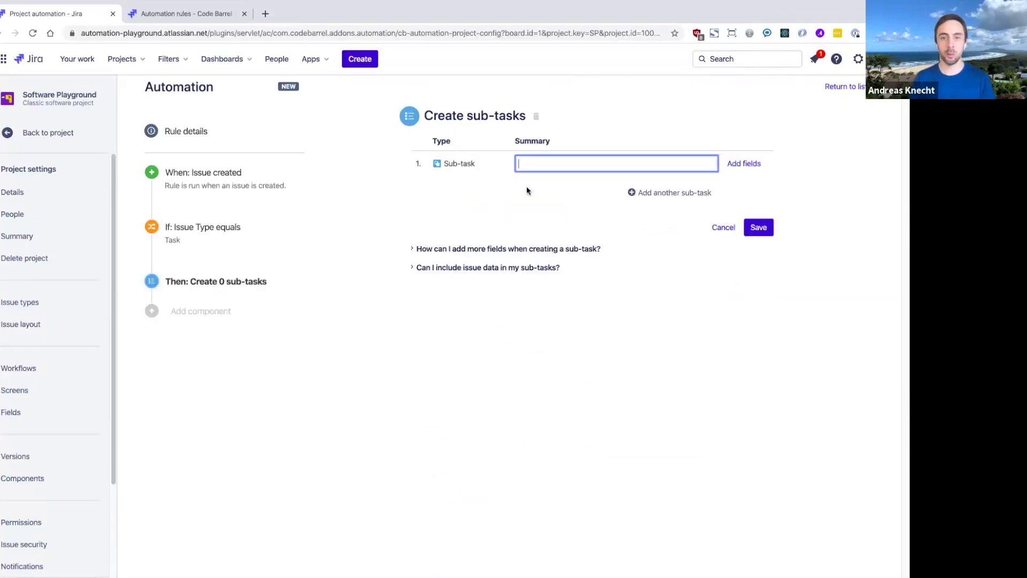
# Define three sub-tasks in the action with the summaries One, Two and Three
pyautogui.write('ONe')
pyautogui.press('BackSpace')
pyautogui.write('ne')
pyautogui.press('Return')
pyautogui.write('Two')
pyautogui.press('Return')
pyautogui.write('Three')
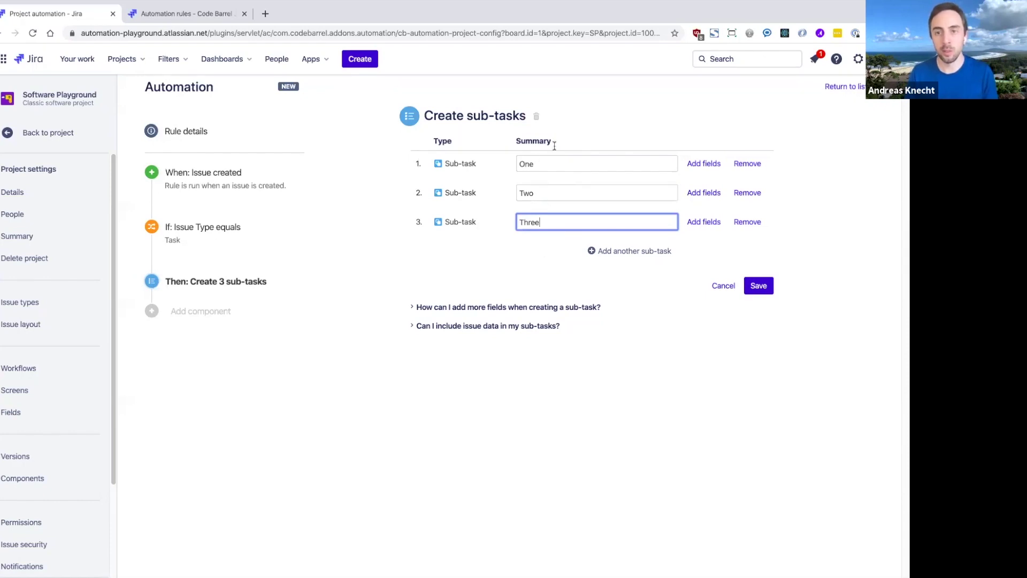
# Expand sub-task Three so more fields can be set, and include the Labels field
pyautogui.click(705, 222)
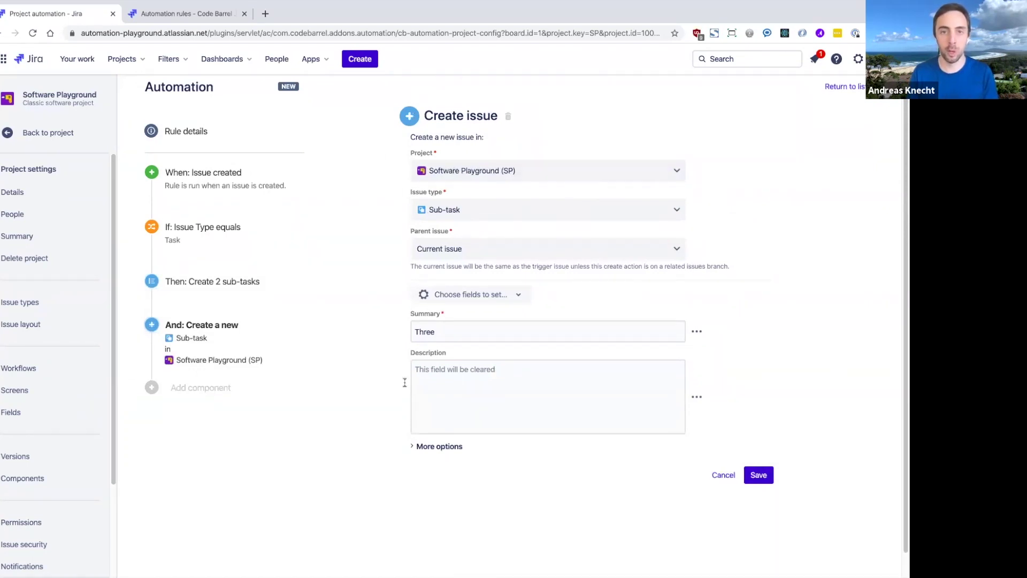
pyautogui.click(511, 300)
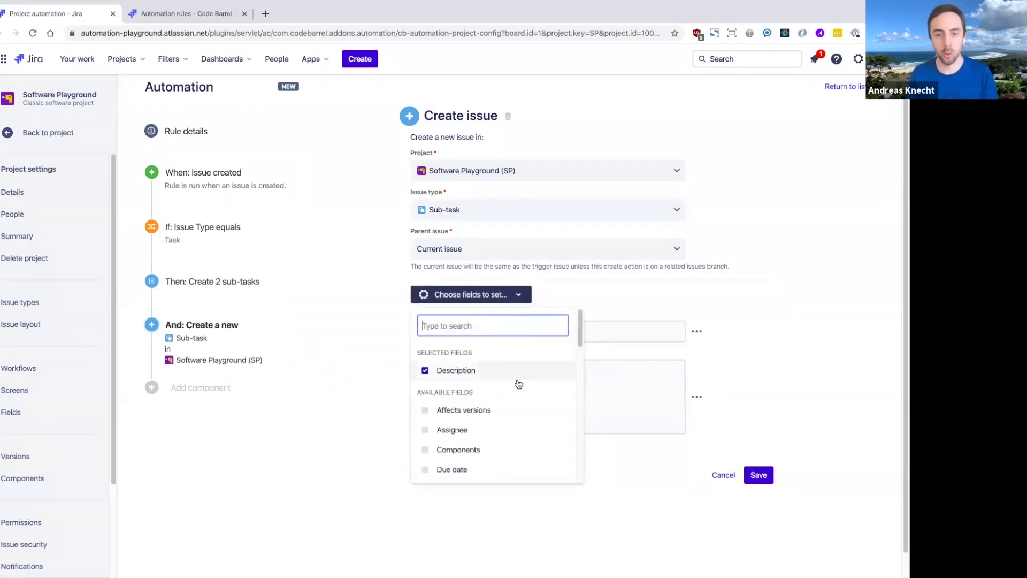
pyautogui.scroll(-2, 518, 384)
pyautogui.scroll(2, 516, 385)
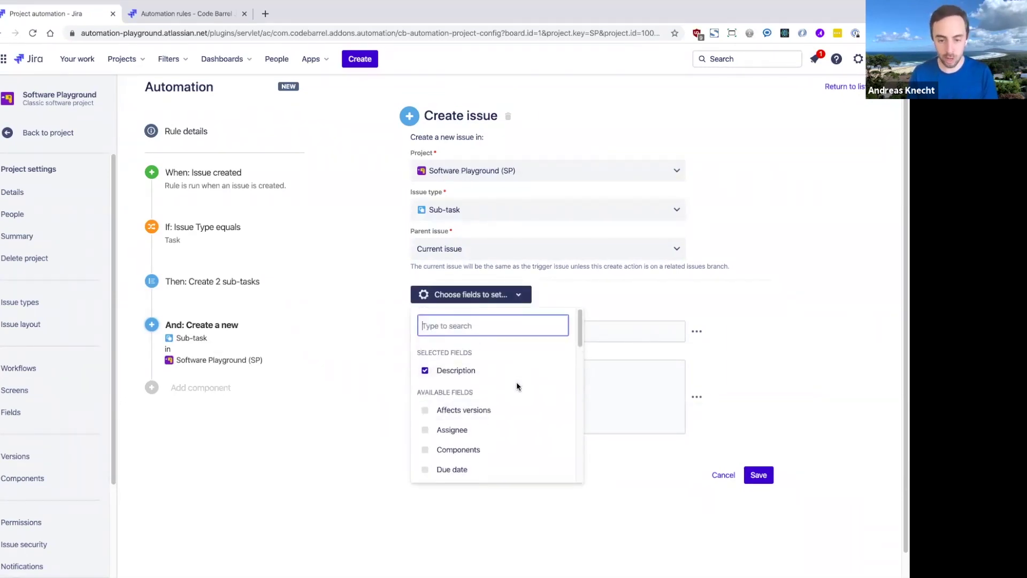
pyautogui.write('lab')
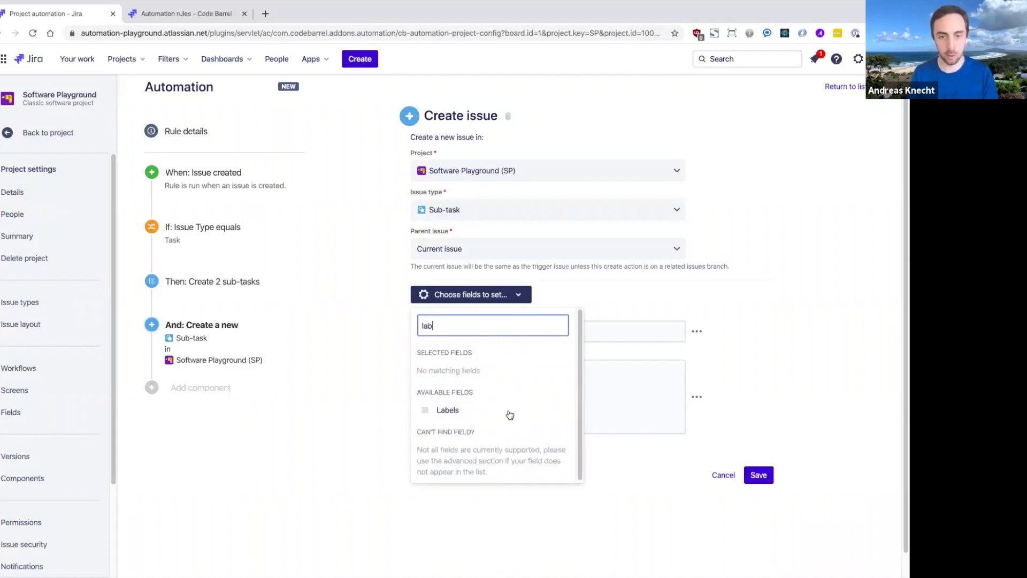
pyautogui.click(444, 409)
pyautogui.click(801, 360)
# Set the sub-task's description to "Hello World" and its label to "abc", and save the action
pyautogui.click(597, 379)
pyautogui.write('Hello World')
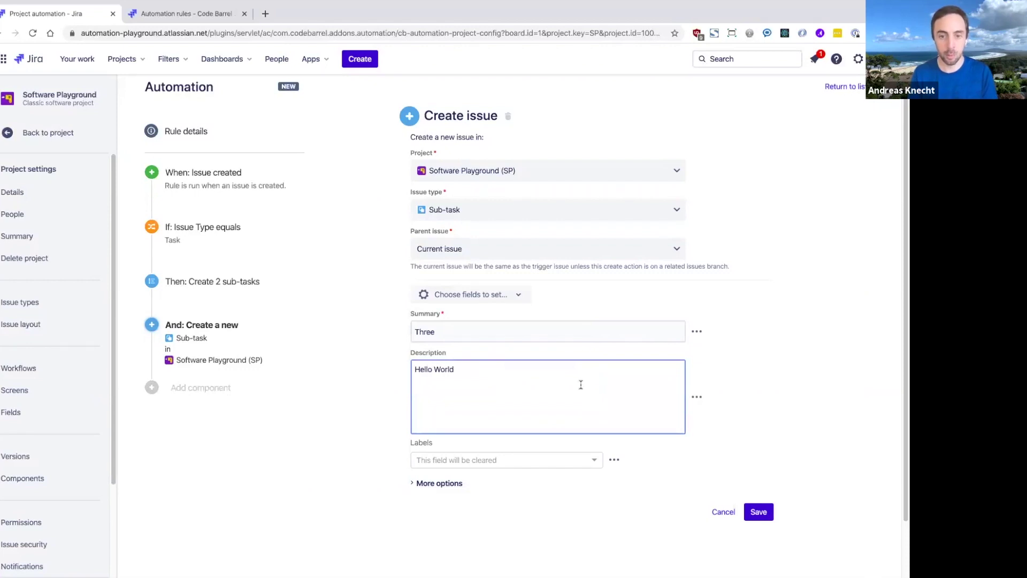
pyautogui.click(459, 461)
pyautogui.write('abc')
pyautogui.press('Return')
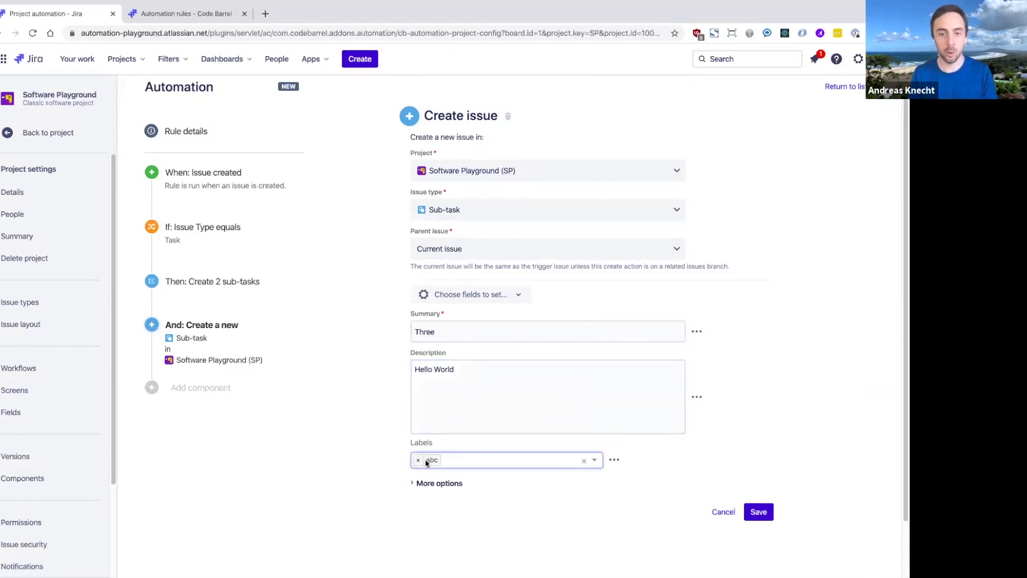
pyautogui.scroll(-2, 445, 538)
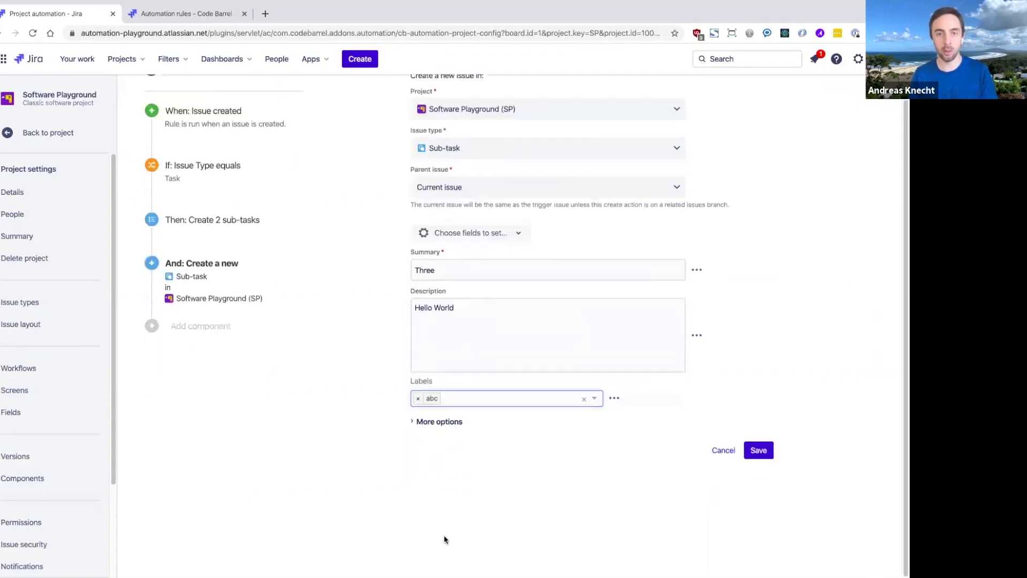
pyautogui.scroll(1, 445, 539)
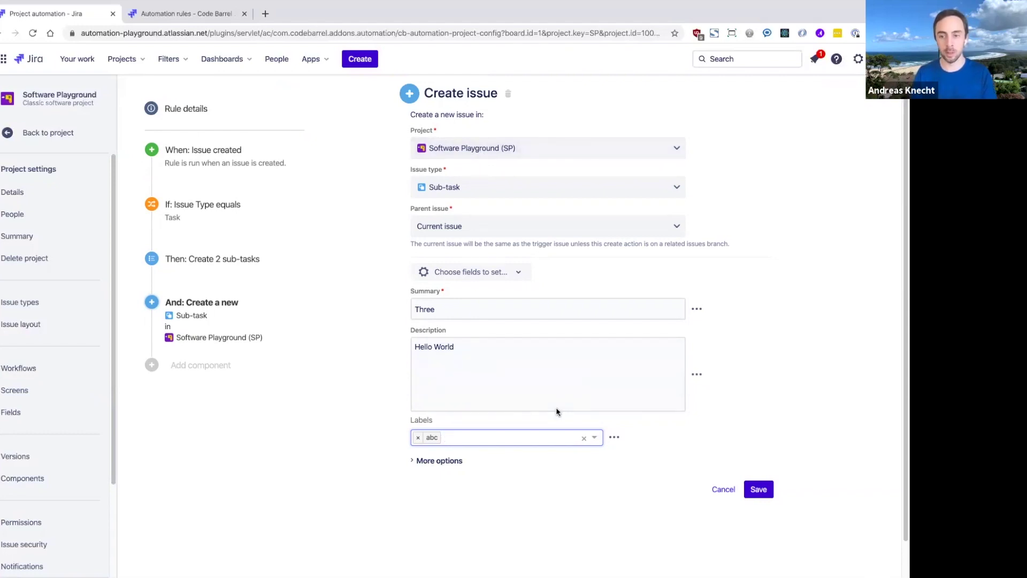
pyautogui.click(764, 490)
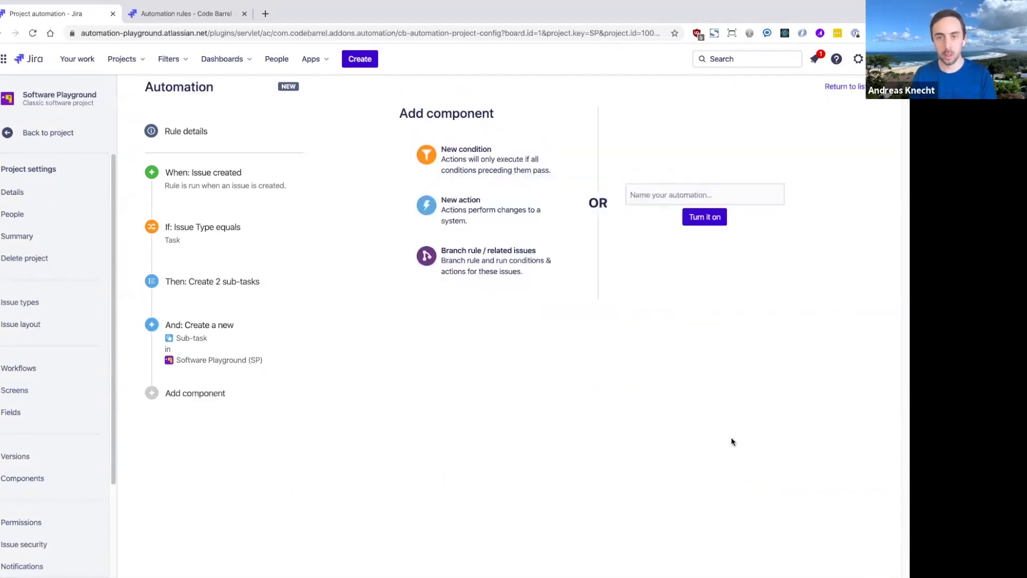
# Name the automation "Auto-create sub-task" and turn it on
pyautogui.click(637, 192)
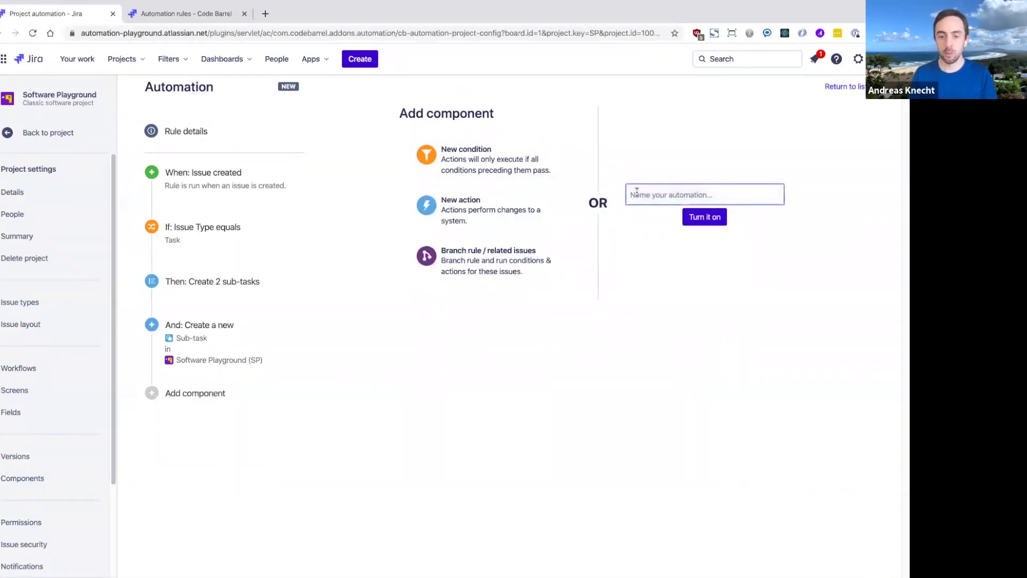
pyautogui.write('Auto-create sub-task')
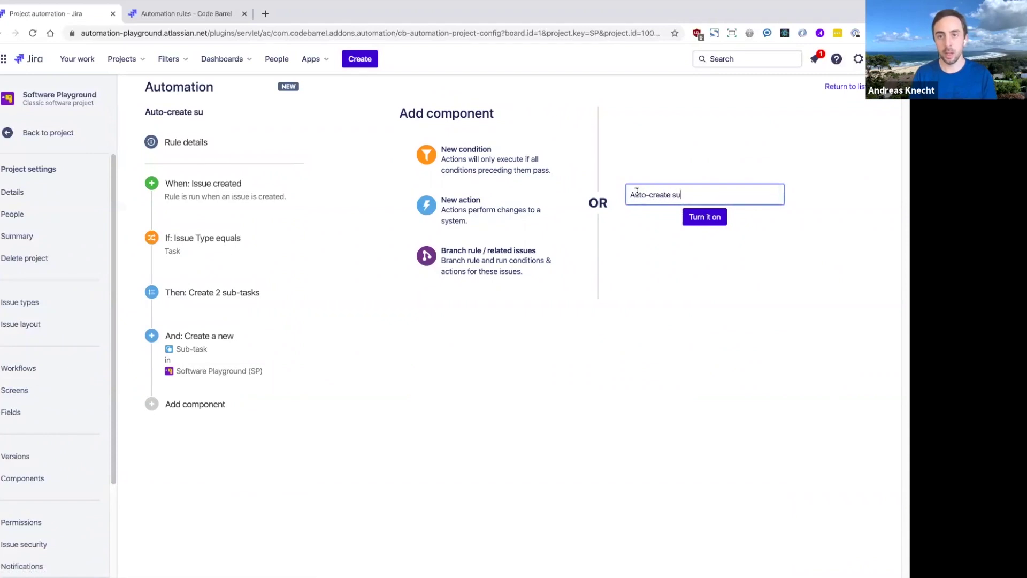
pyautogui.click(704, 217)
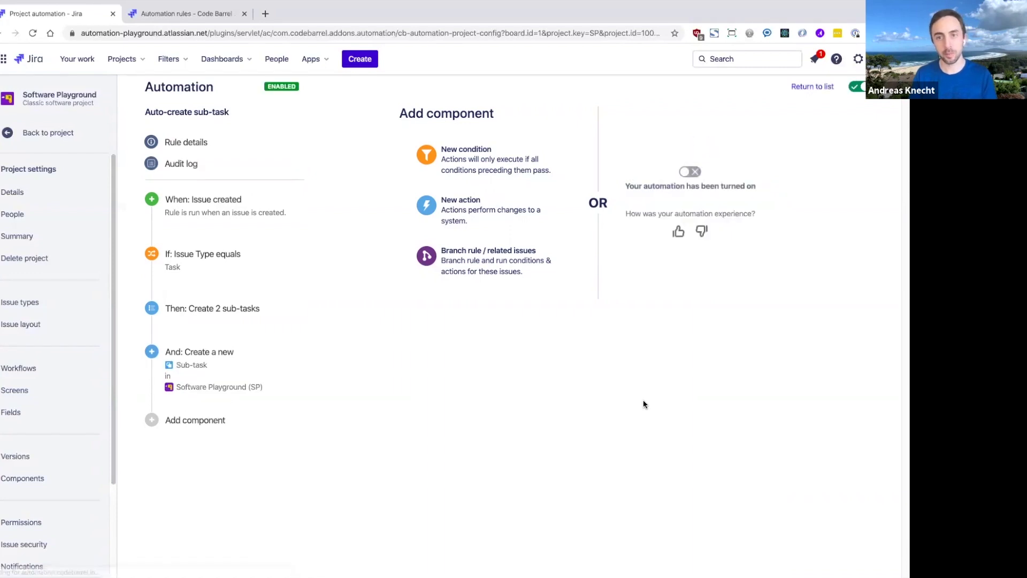
# Create an issue of type Task with the summary "Build front-end" from the project's Kanban board, keeping the automation page open
pyautogui.middleClick(39, 132)
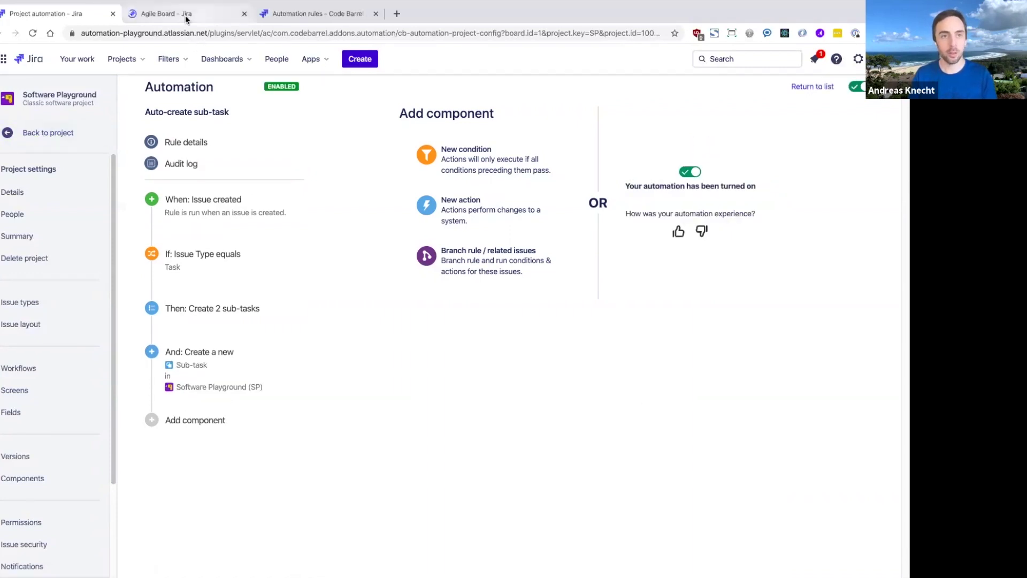
pyautogui.click(185, 15)
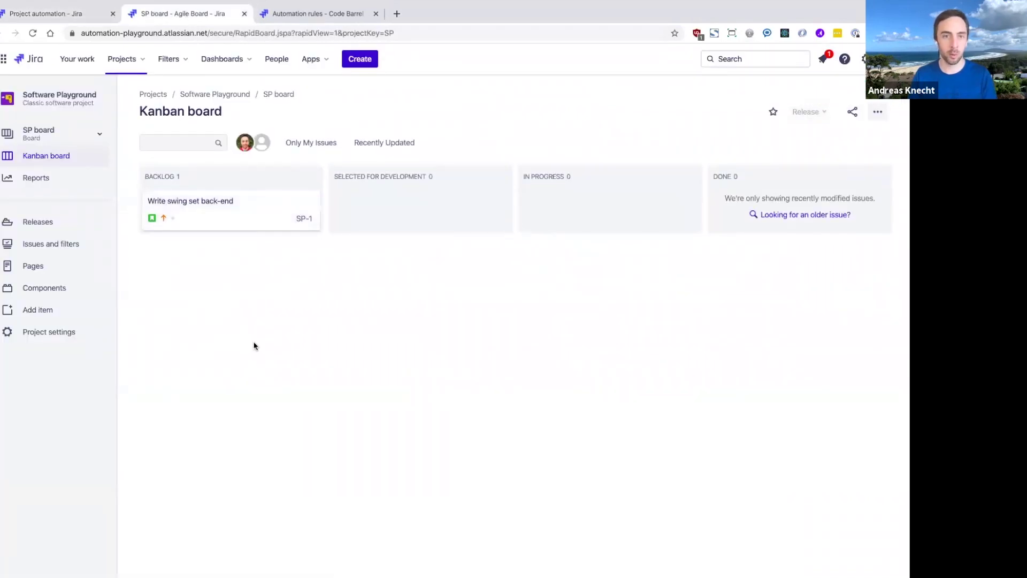
pyautogui.press('c')
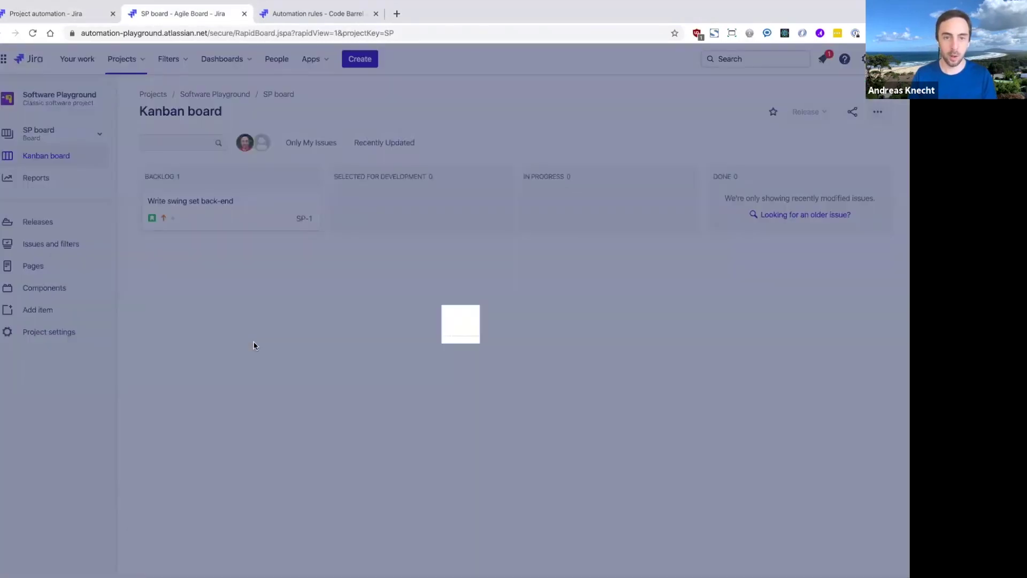
pyautogui.click(302, 166)
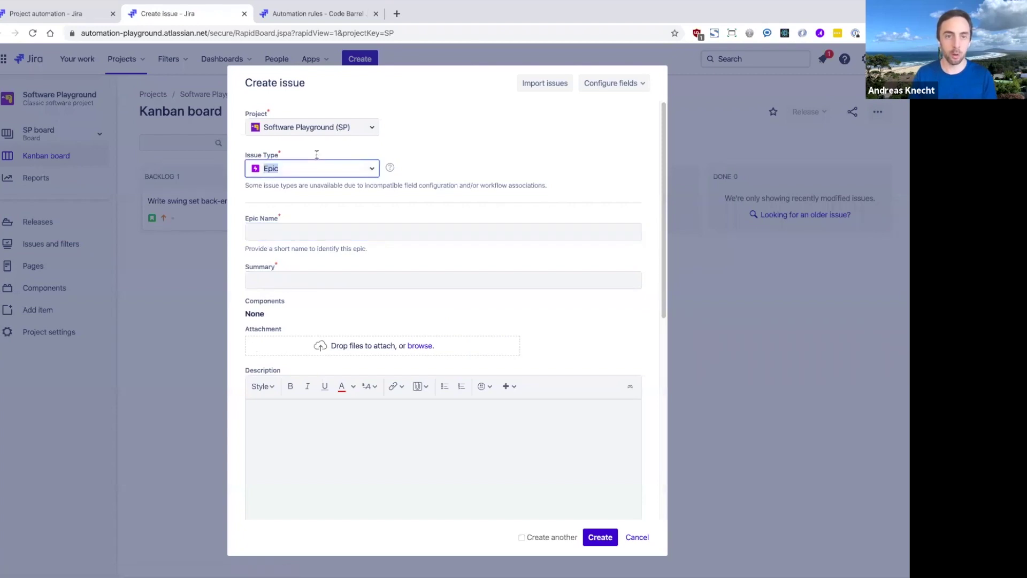
pyautogui.click(320, 196)
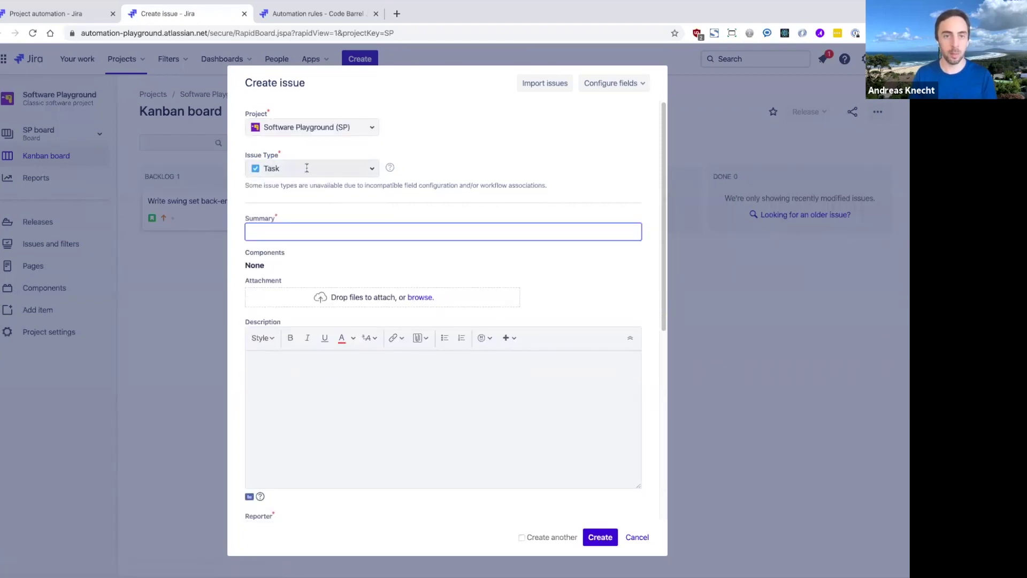
pyautogui.write('Bui')
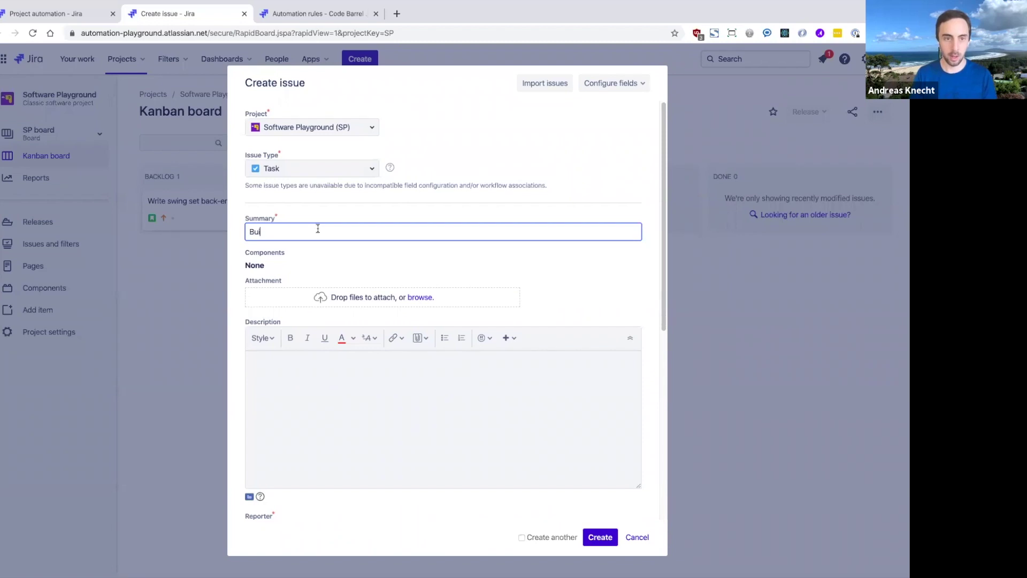
pyautogui.write('ld front-end')
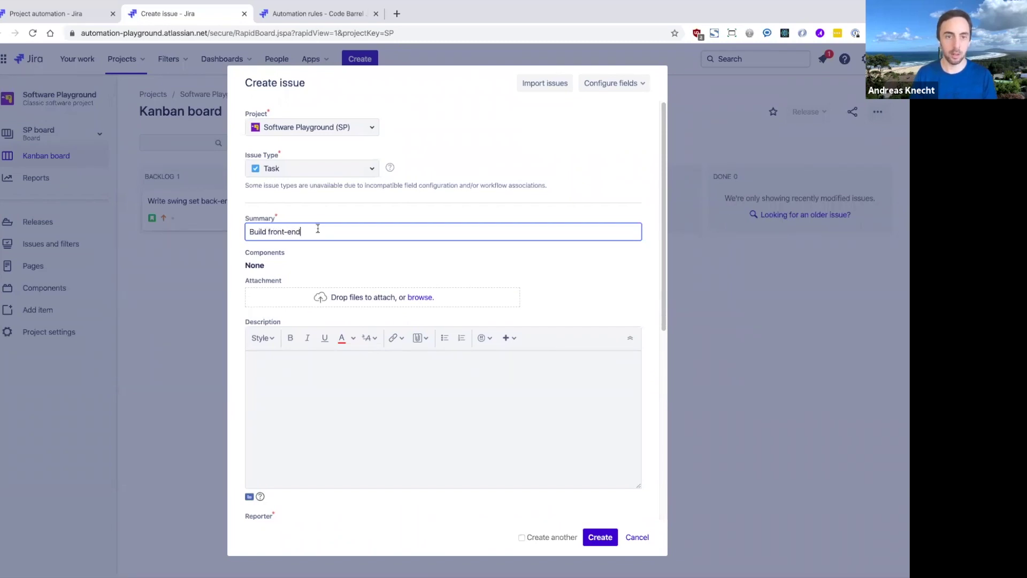
pyautogui.click(601, 540)
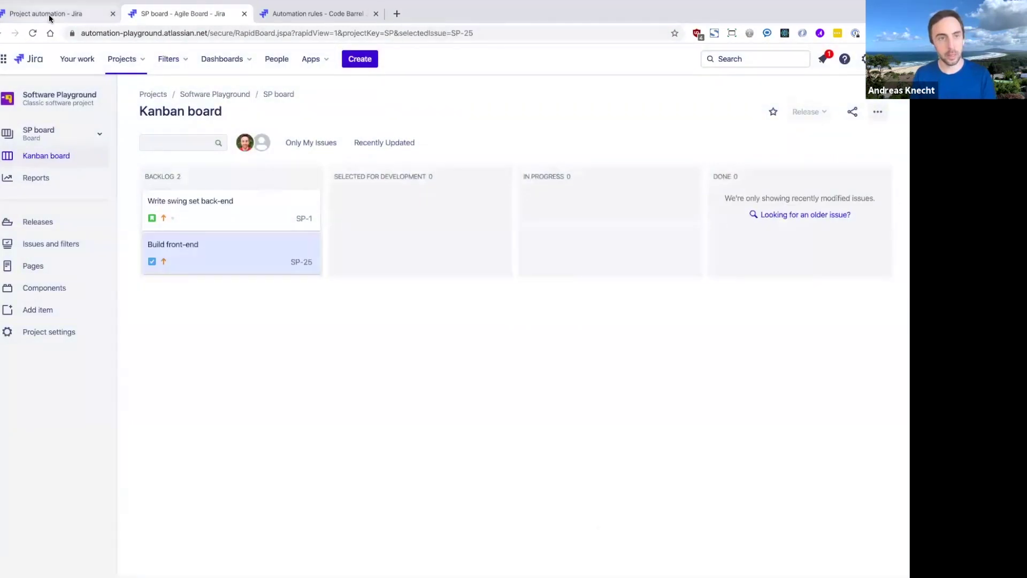
# Examine the rule's latest audit log entry in detail, and check the Kanban board for the sub-tasks it created
pyautogui.click(50, 19)
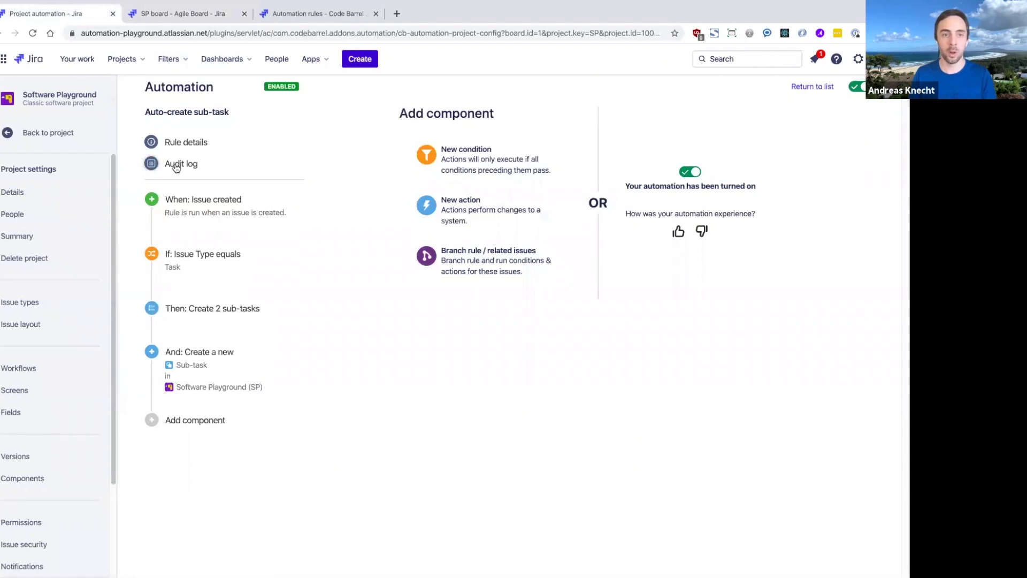
pyautogui.click(198, 165)
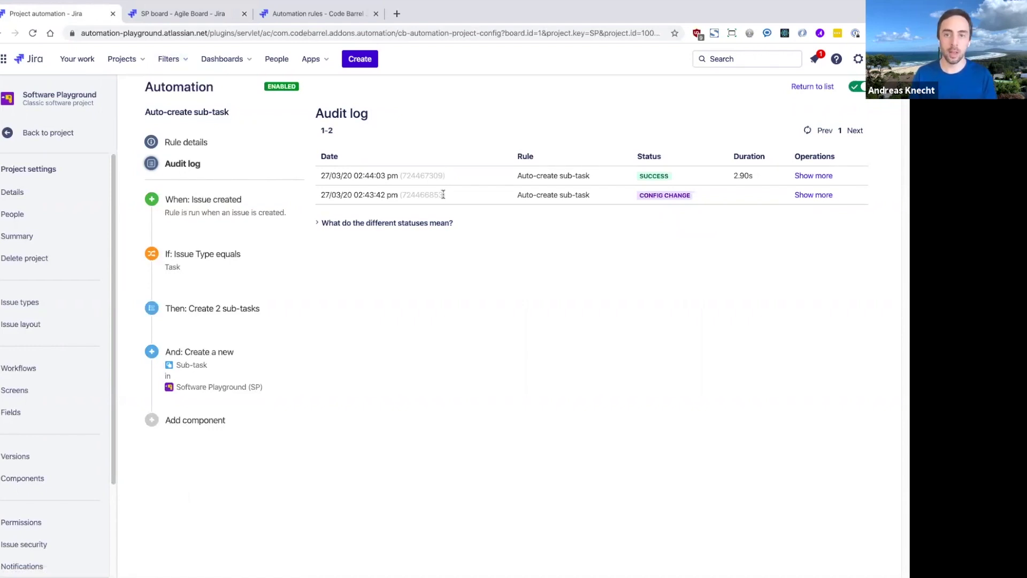
pyautogui.click(805, 176)
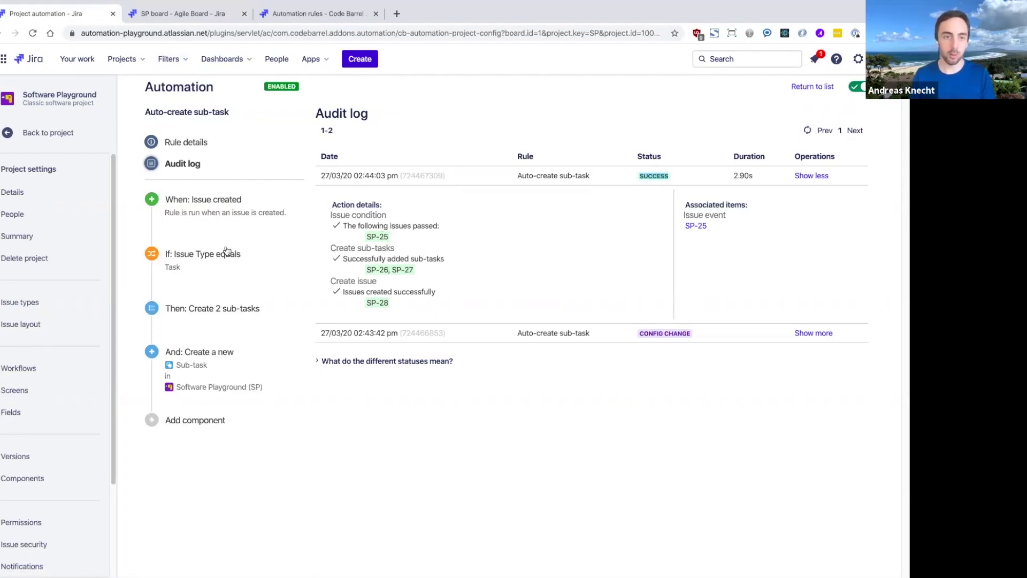
pyautogui.moveTo(364, 277); pyautogui.dragTo(420, 303)
pyautogui.click(422, 307)
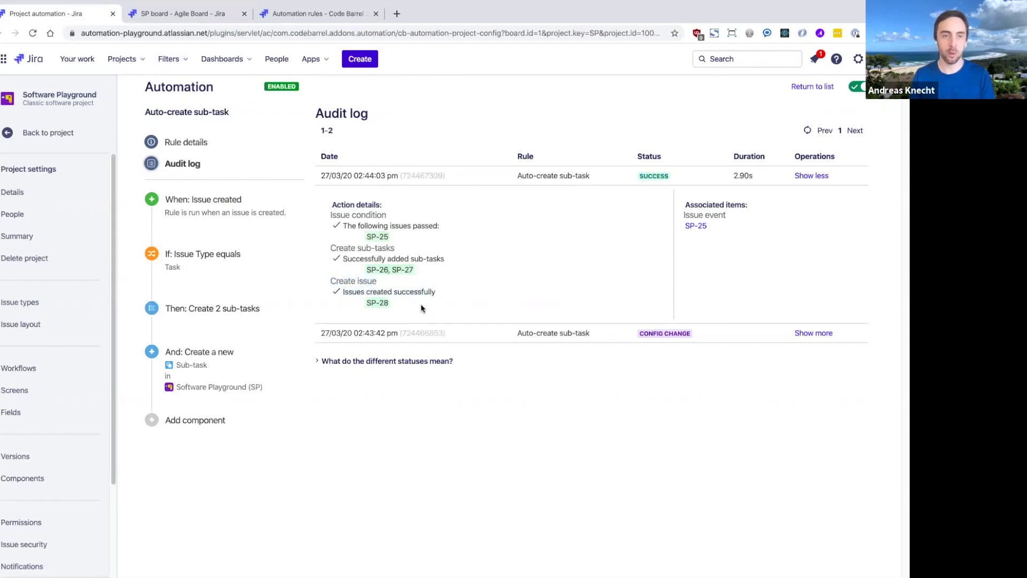
pyautogui.click(178, 14)
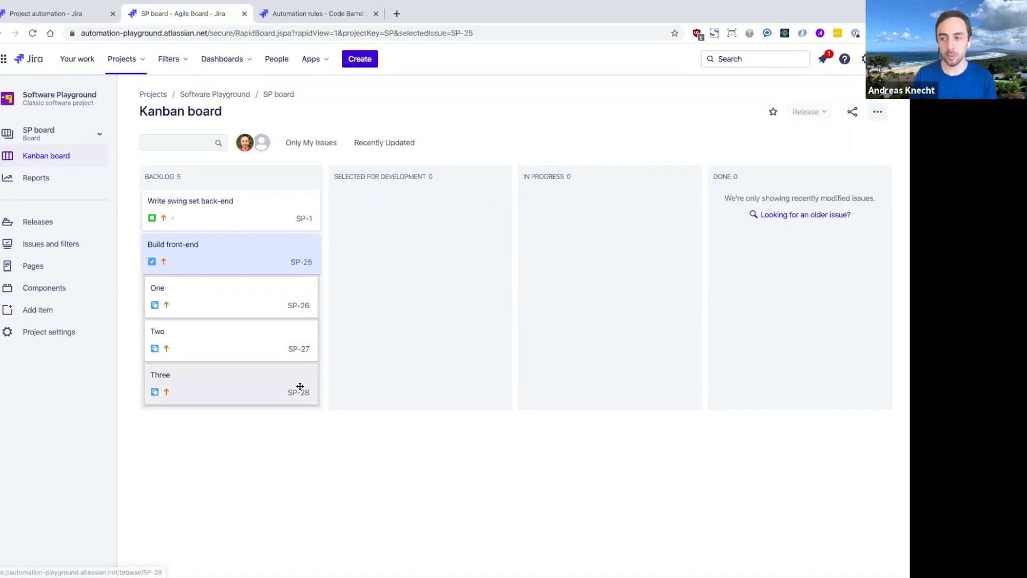
# Return to the project's list of automation rules and disable the "Auto-create sub-task" rule
pyautogui.click(84, 17)
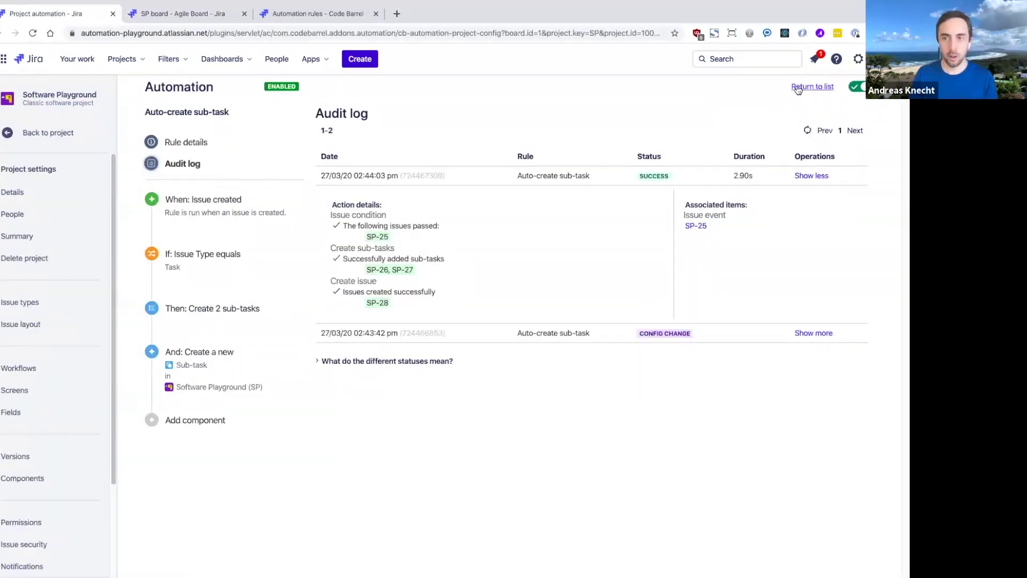
pyautogui.click(812, 87)
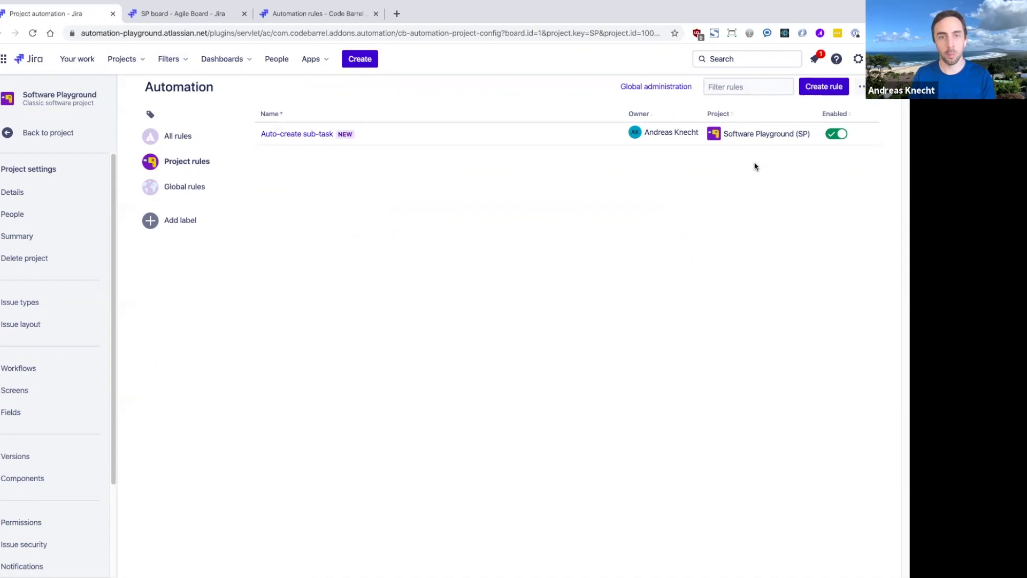
pyautogui.click(838, 136)
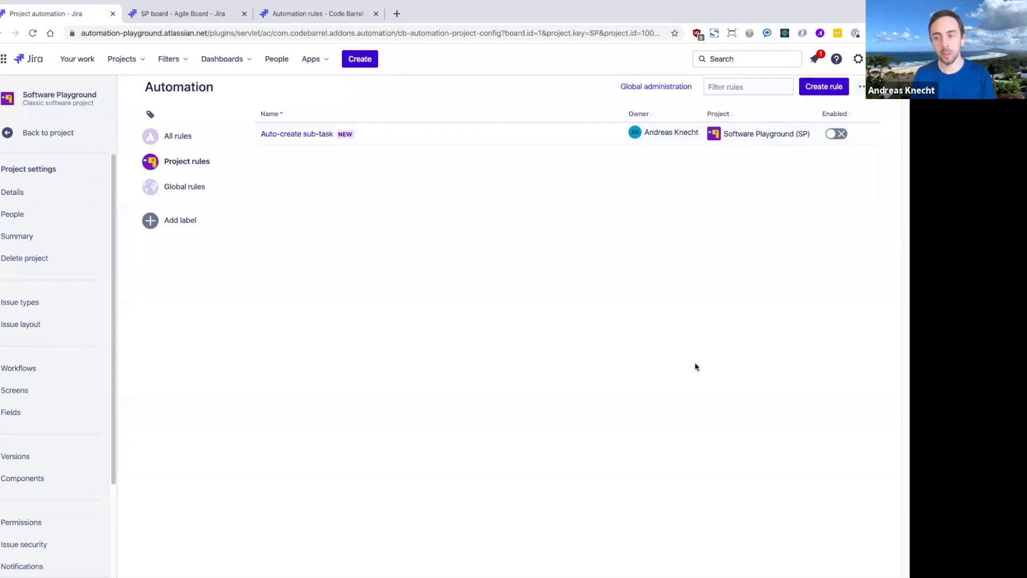